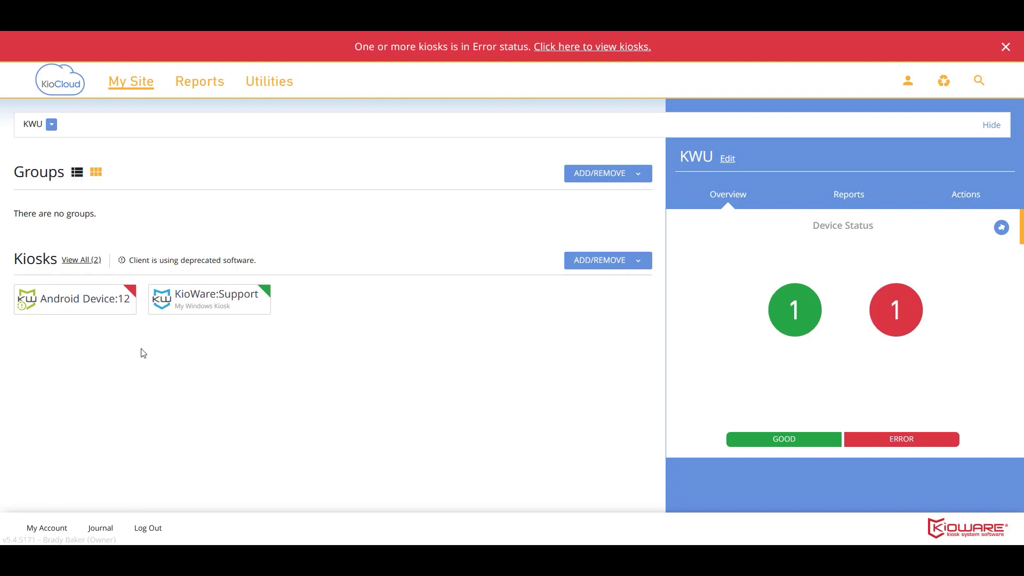
Step: View the KioWare:Support kiosk page, then go back to the KWU site overview
{"action": "left_click", "coordinate": [187, 311]}
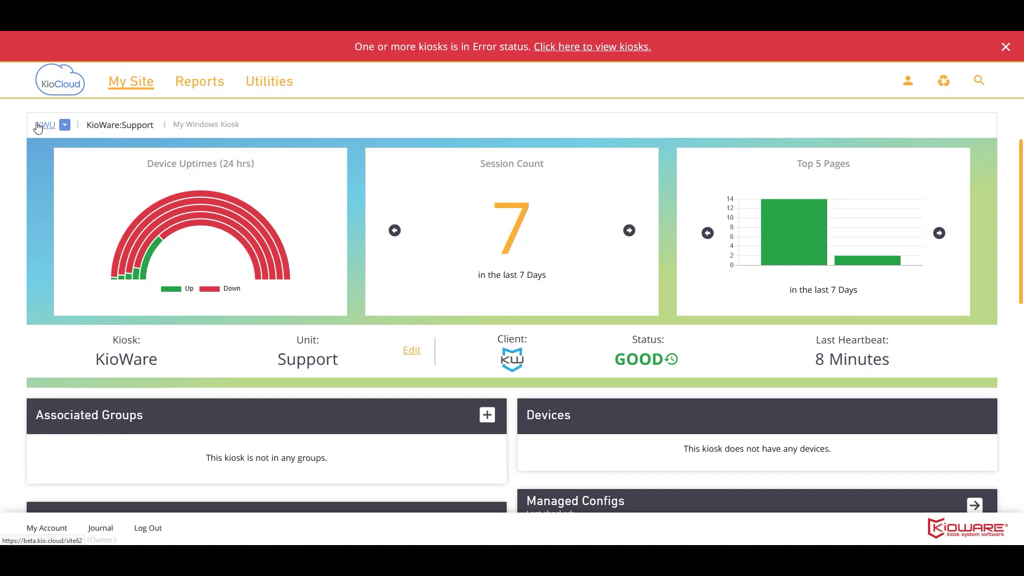
{"action": "left_click", "coordinate": [45, 126]}
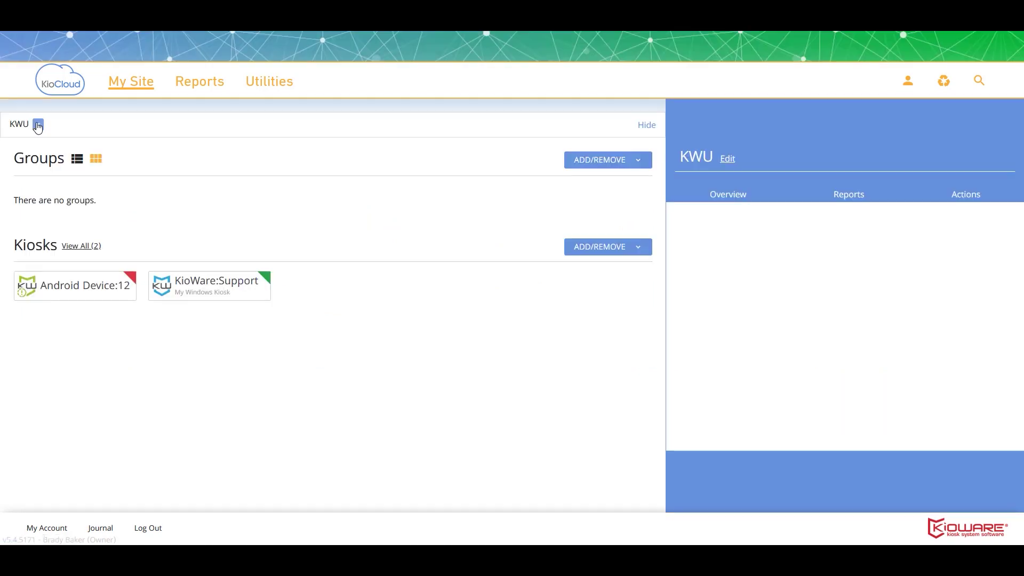
Step: Open Android Device:12 and review its Status History of Missed Heartbeat errors
{"action": "left_click", "coordinate": [81, 296]}
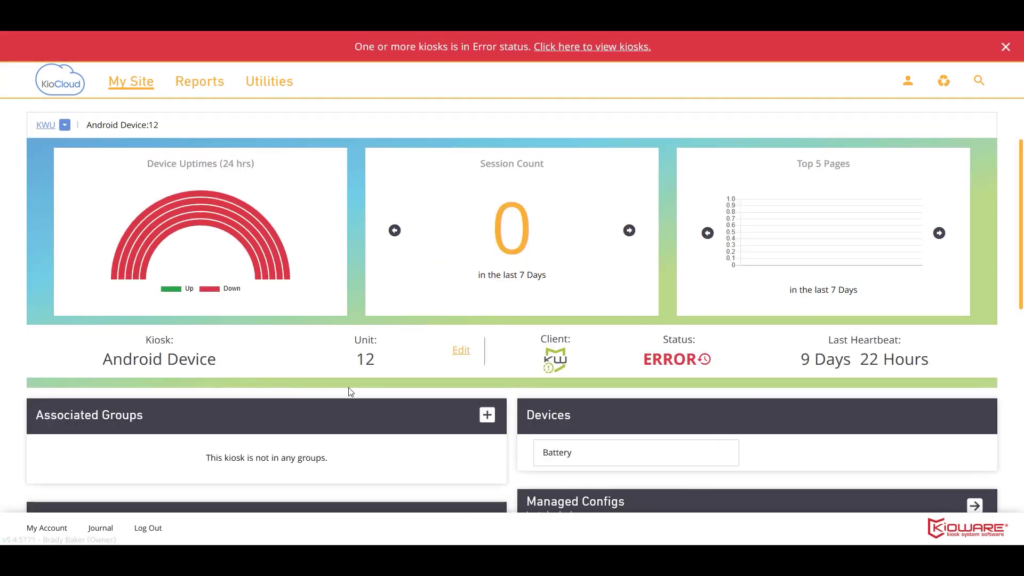
{"action": "mouse_move", "coordinate": [554, 368]}
{"action": "left_click", "coordinate": [705, 360]}
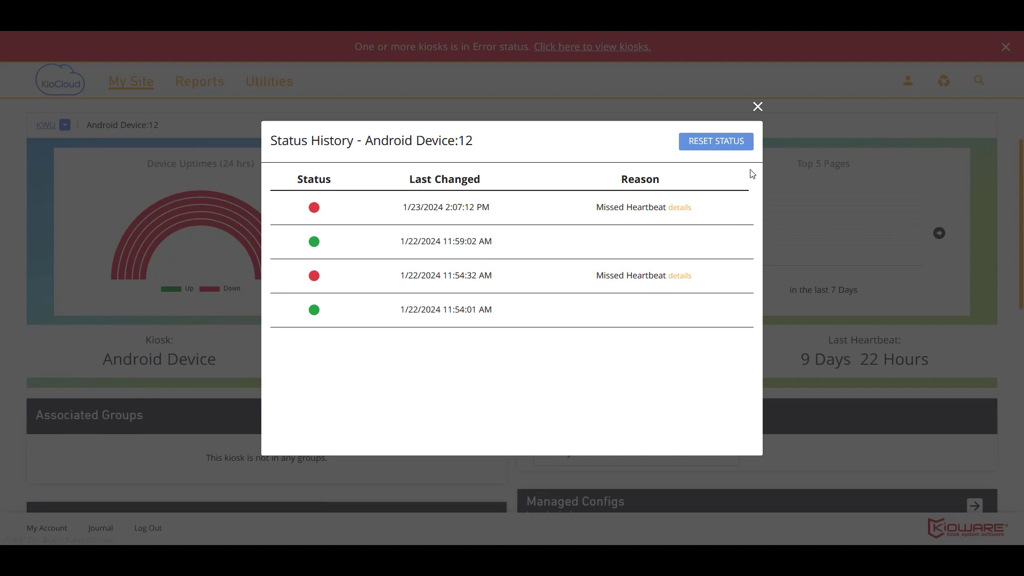
{"action": "left_click", "coordinate": [757, 107]}
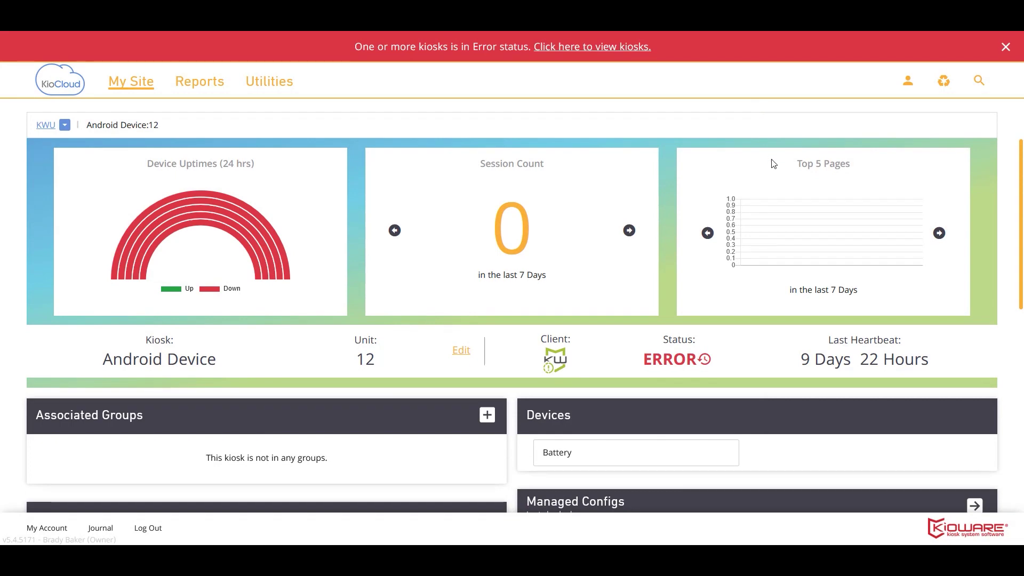
Step: Edit the Missed Heartbeat Trigger and keep its resulting New Status as Error
{"action": "scroll", "coordinate": [741, 405], "scroll_direction": "down", "scroll_amount": 8}
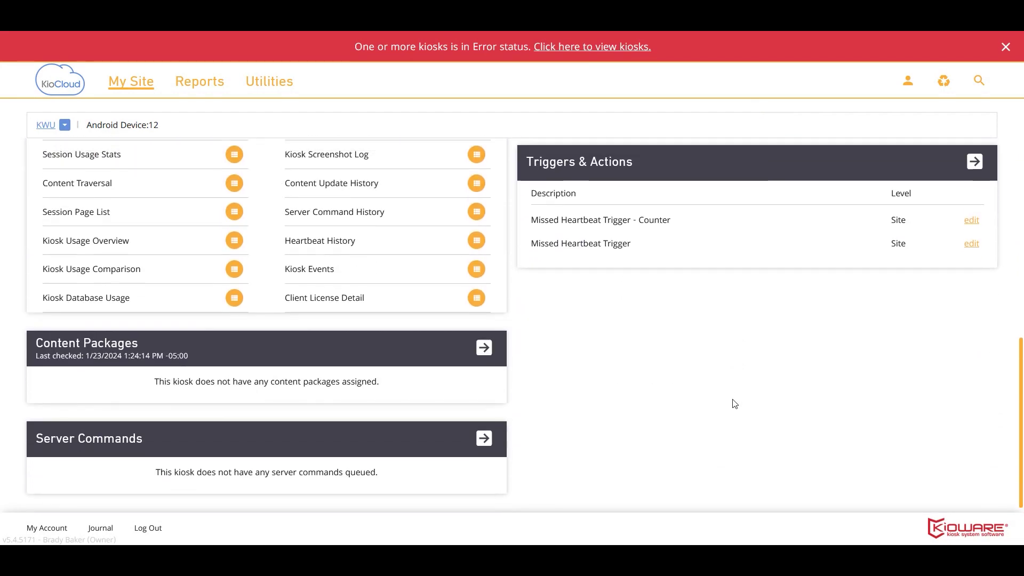
{"action": "scroll", "coordinate": [734, 418], "scroll_direction": "up", "scroll_amount": 3}
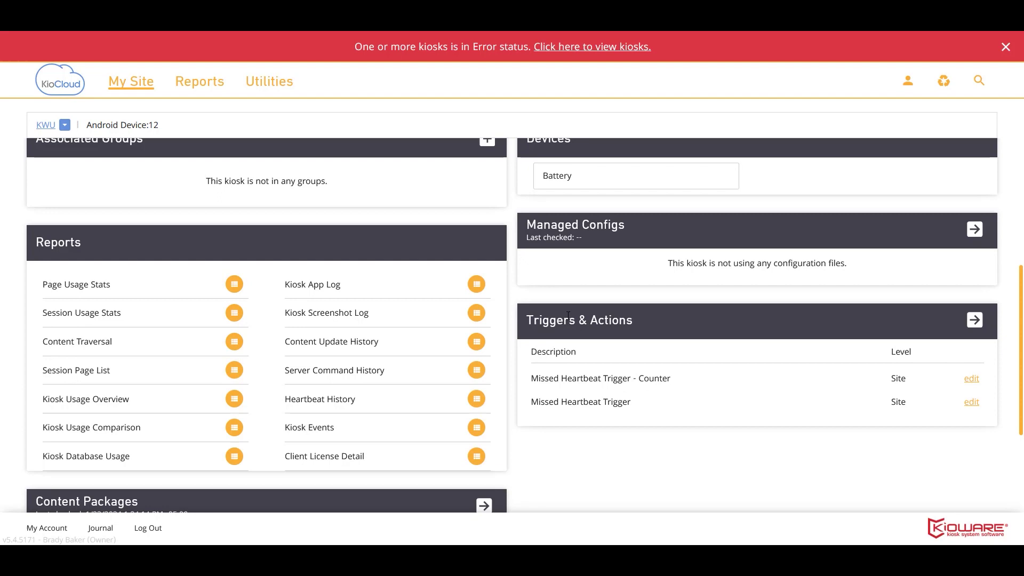
{"action": "left_click", "coordinate": [971, 402]}
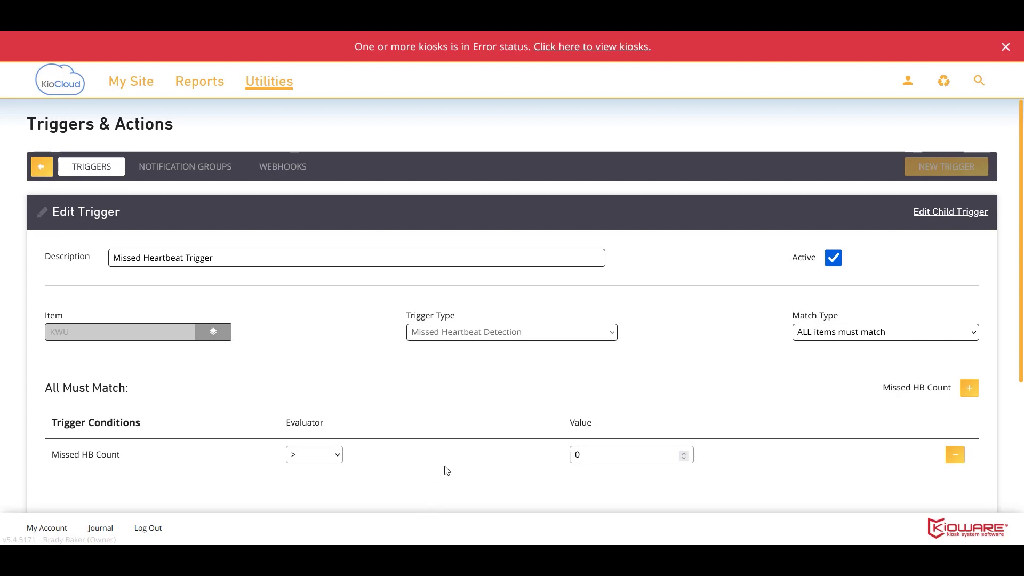
{"action": "scroll", "coordinate": [447, 470], "scroll_direction": "down", "scroll_amount": 3}
{"action": "scroll", "coordinate": [447, 470], "scroll_direction": "down", "scroll_amount": 1}
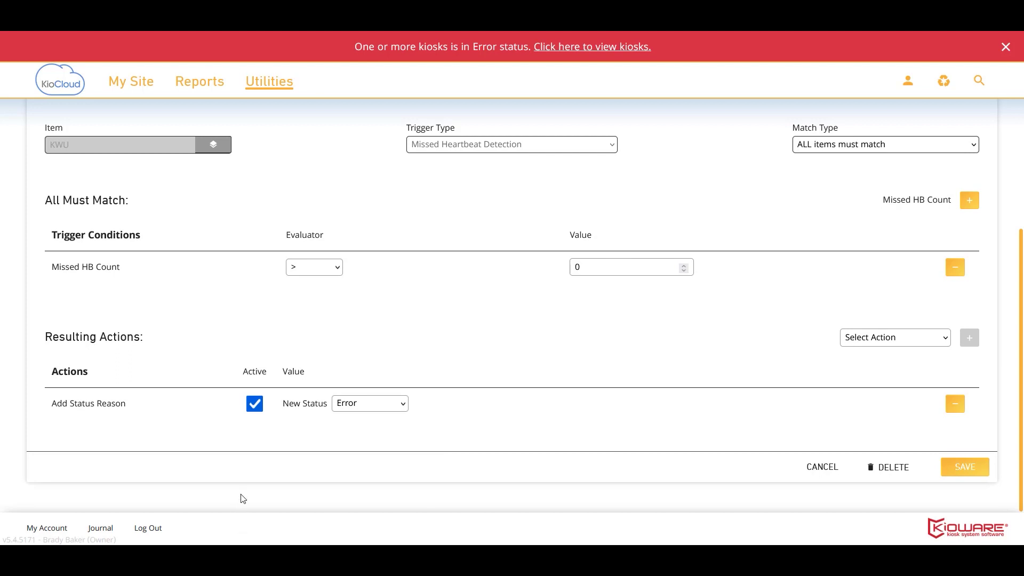
{"action": "left_click", "coordinate": [361, 407]}
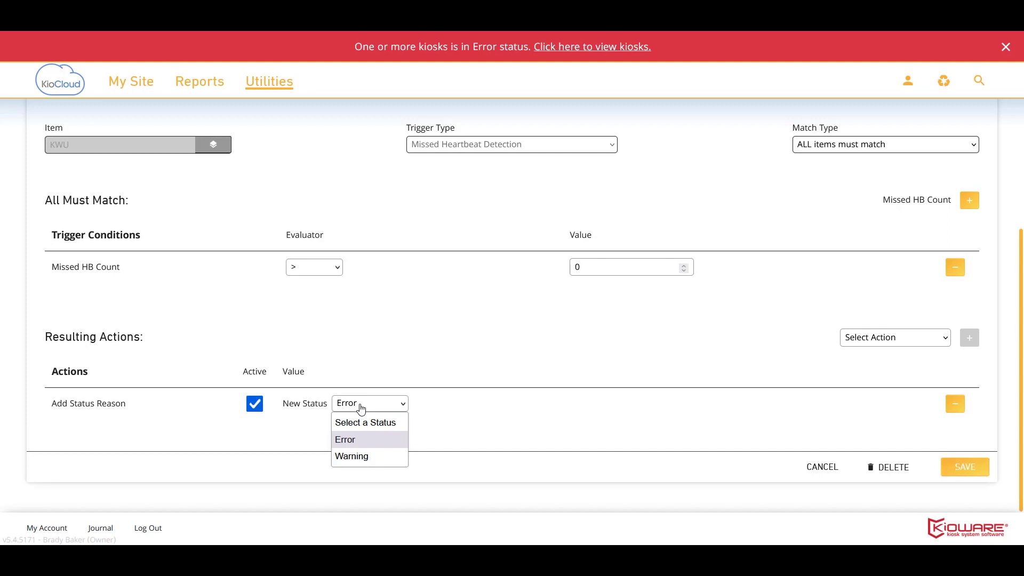
{"action": "left_click", "coordinate": [361, 408]}
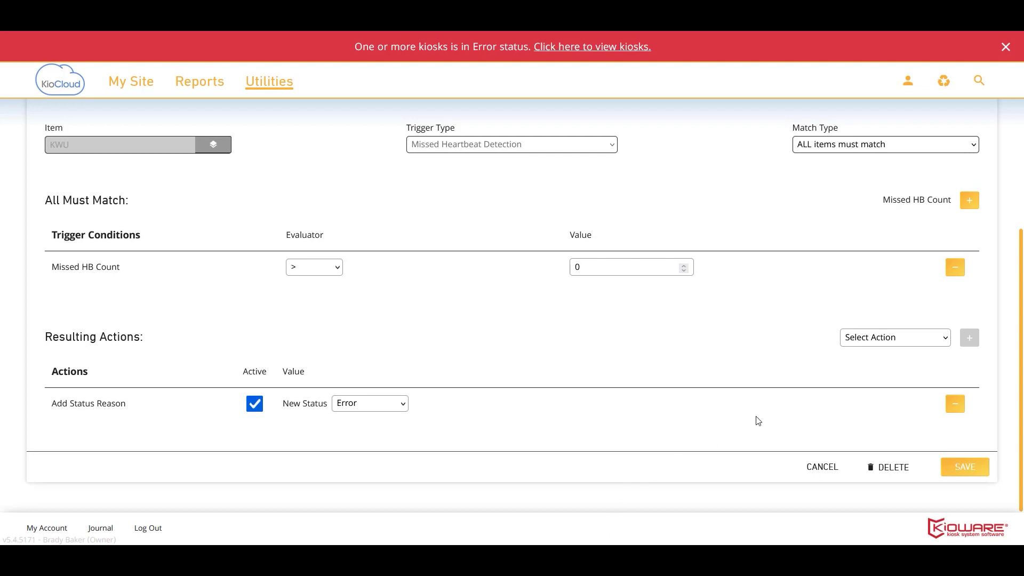
Step: Add a Send Notification action by Email to a User recipient, and save the trigger
{"action": "left_click", "coordinate": [885, 345]}
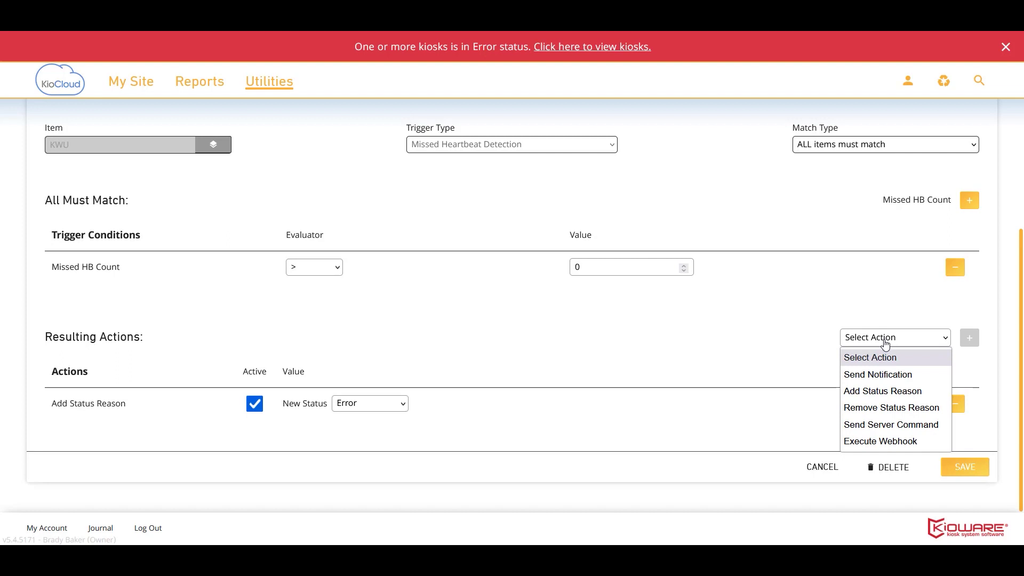
{"action": "left_click", "coordinate": [906, 375]}
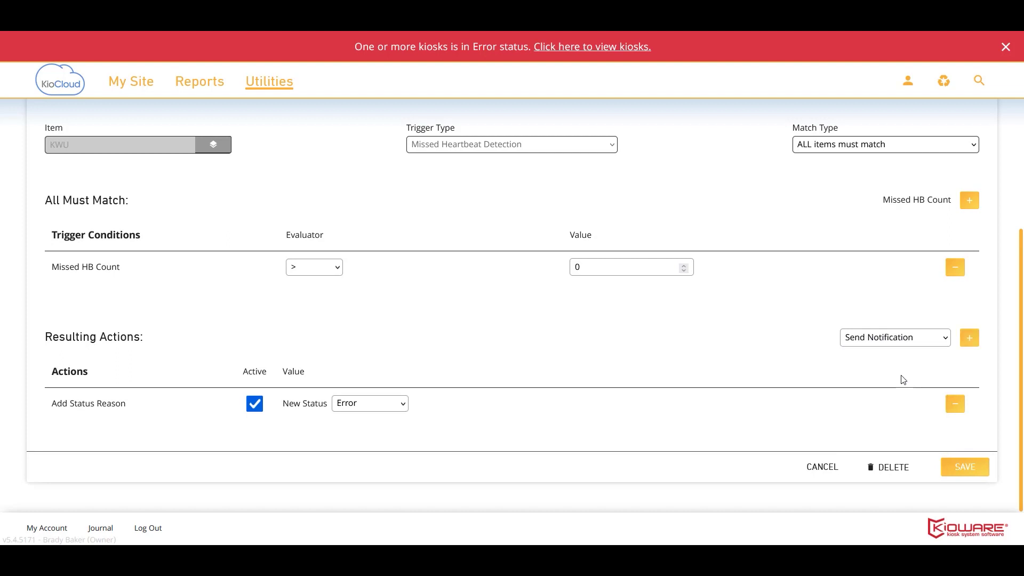
{"action": "left_click", "coordinate": [974, 341]}
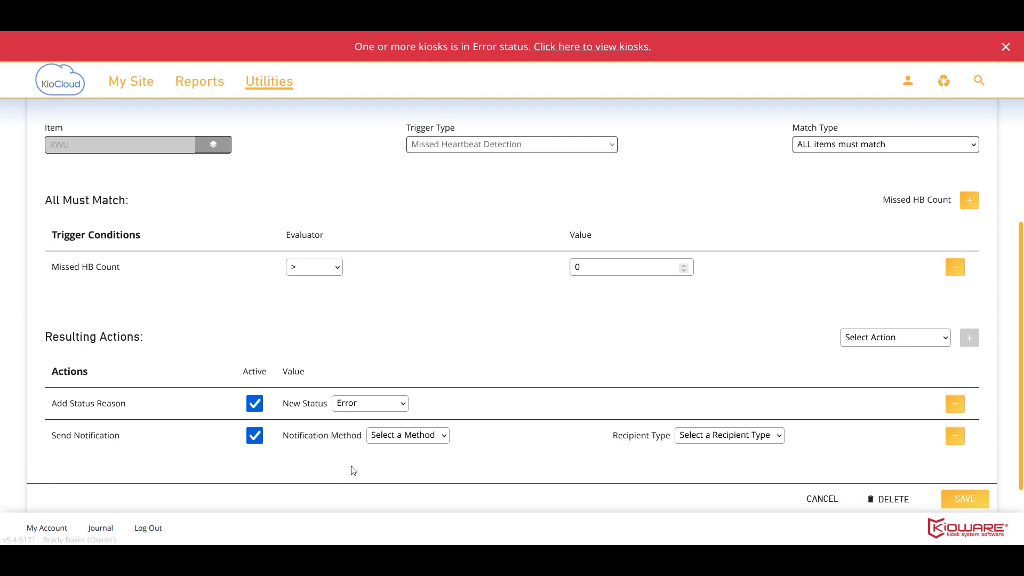
{"action": "left_click", "coordinate": [399, 441]}
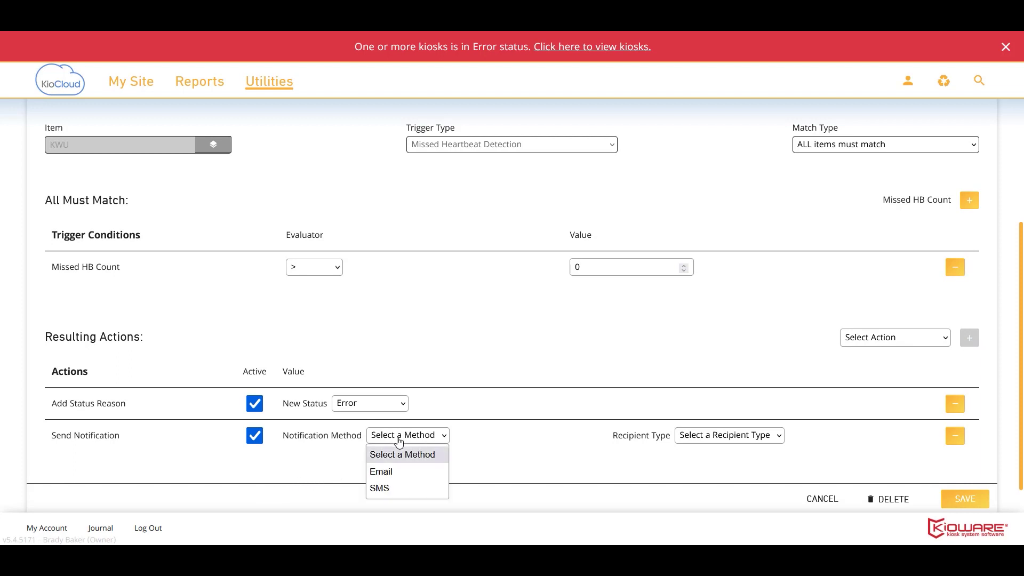
{"action": "left_click", "coordinate": [400, 471]}
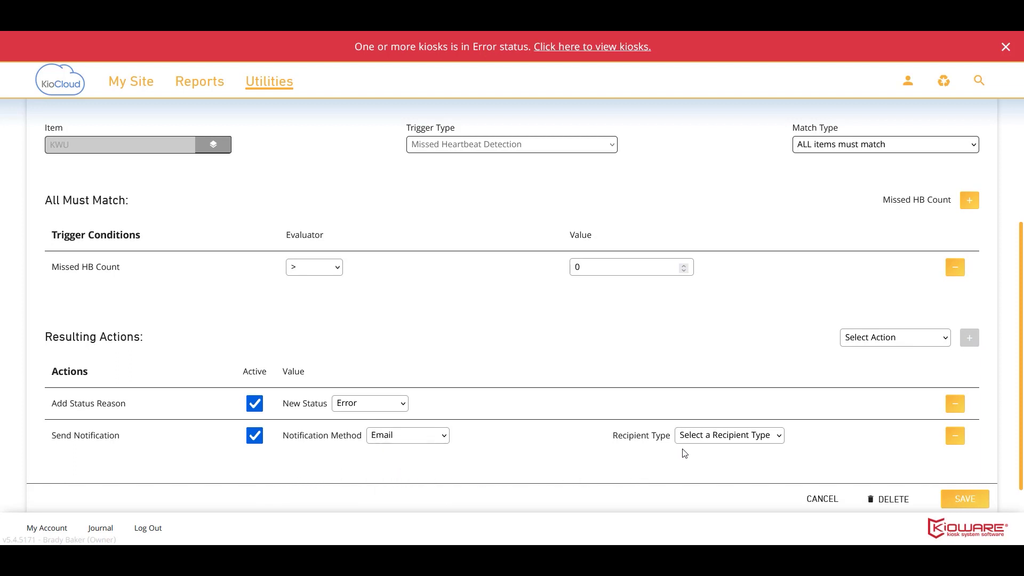
{"action": "left_click", "coordinate": [694, 436]}
{"action": "left_click", "coordinate": [691, 489]}
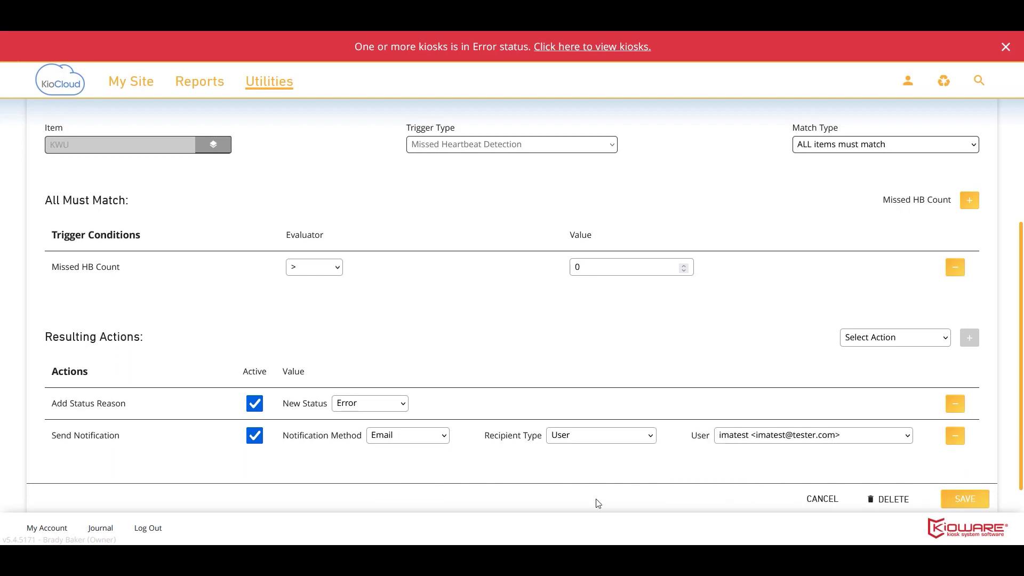
{"action": "left_click", "coordinate": [963, 498]}
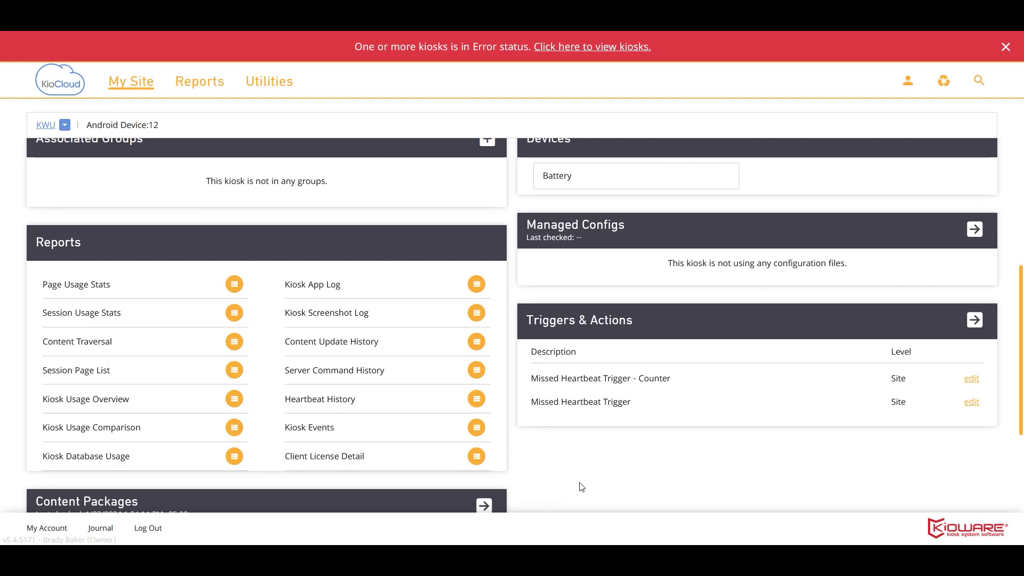
Step: Open the Missed Heartbeat Trigger - Counter for editing and scroll through its settings
{"action": "left_click", "coordinate": [971, 380]}
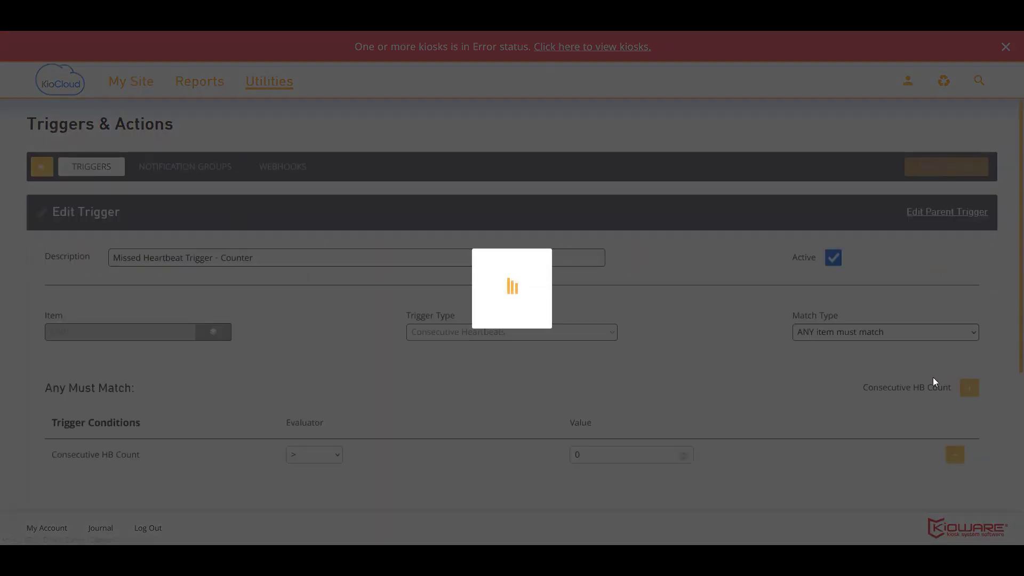
{"action": "scroll", "coordinate": [871, 378], "scroll_direction": "down", "scroll_amount": 3}
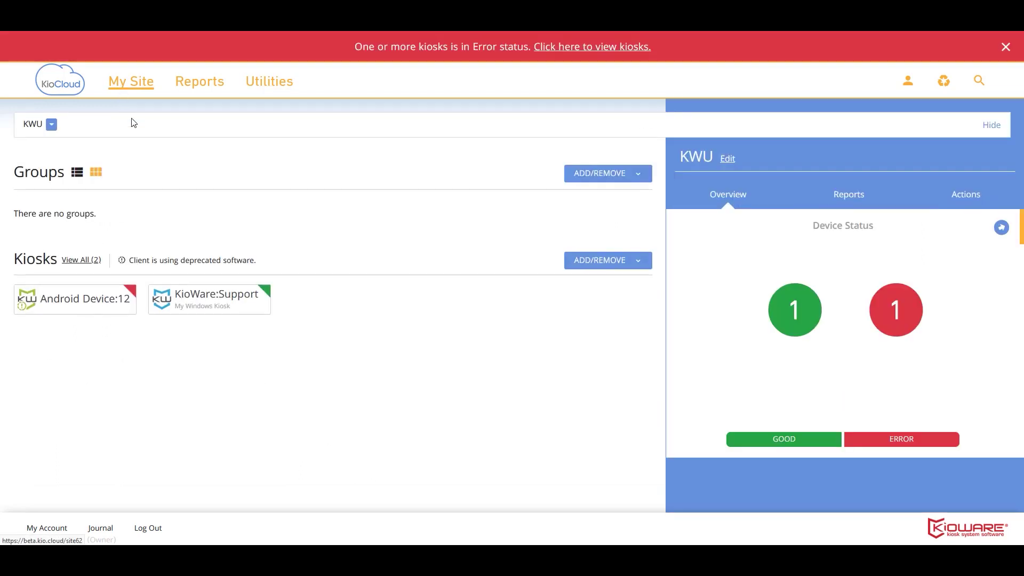
Step: Edit the user in Utilities > User Management, show Available roles, and begin a new policy
{"action": "left_click", "coordinate": [265, 85]}
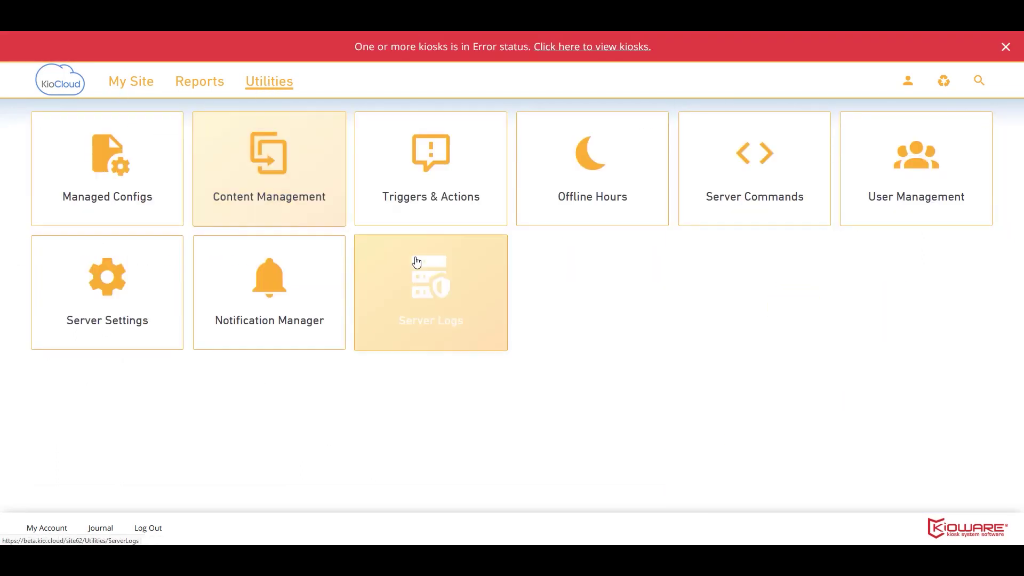
{"action": "left_click", "coordinate": [904, 212]}
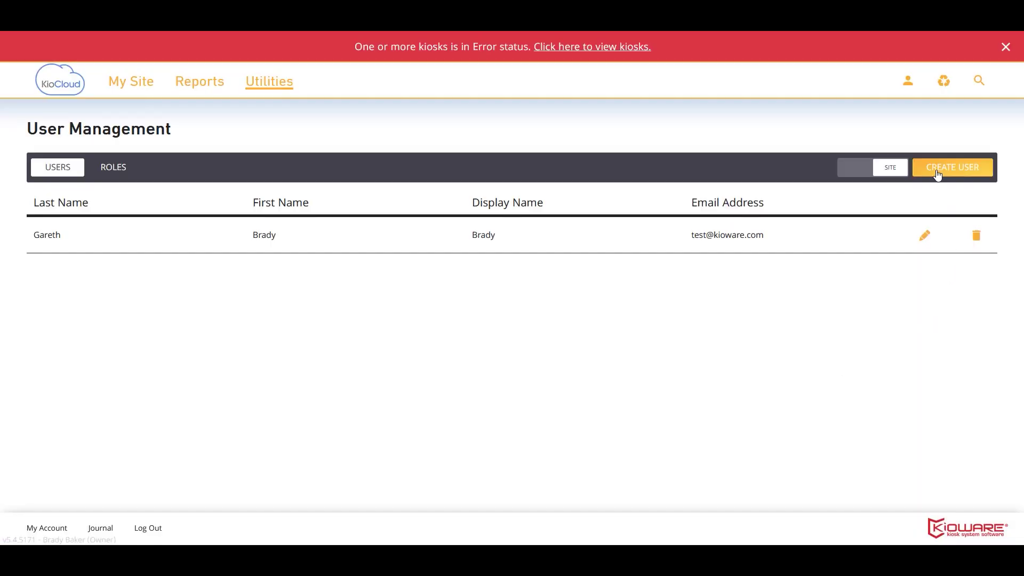
{"action": "left_click", "coordinate": [937, 172]}
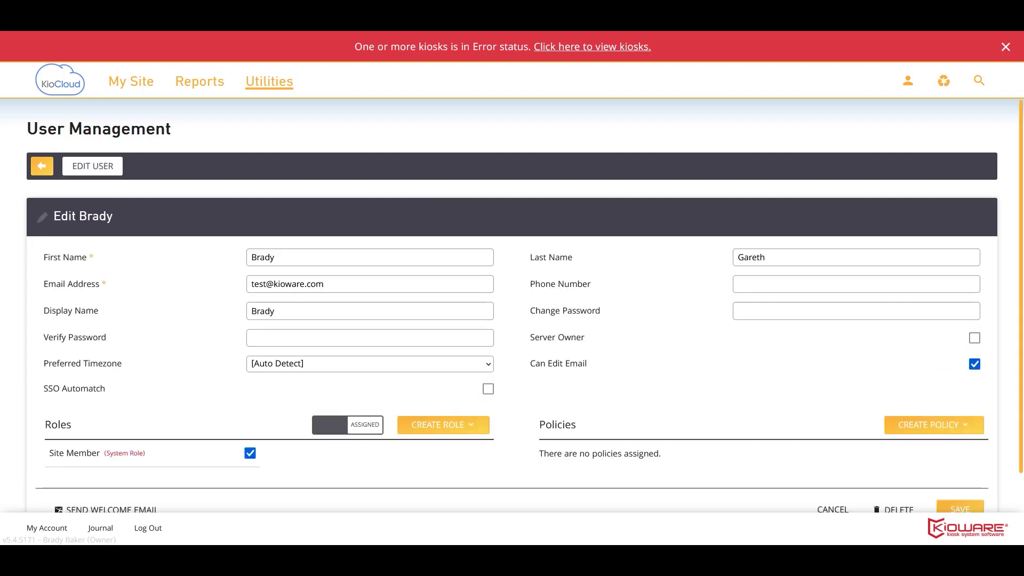
{"action": "left_click", "coordinate": [348, 431]}
{"action": "scroll", "coordinate": [352, 433], "scroll_direction": "down", "scroll_amount": 2}
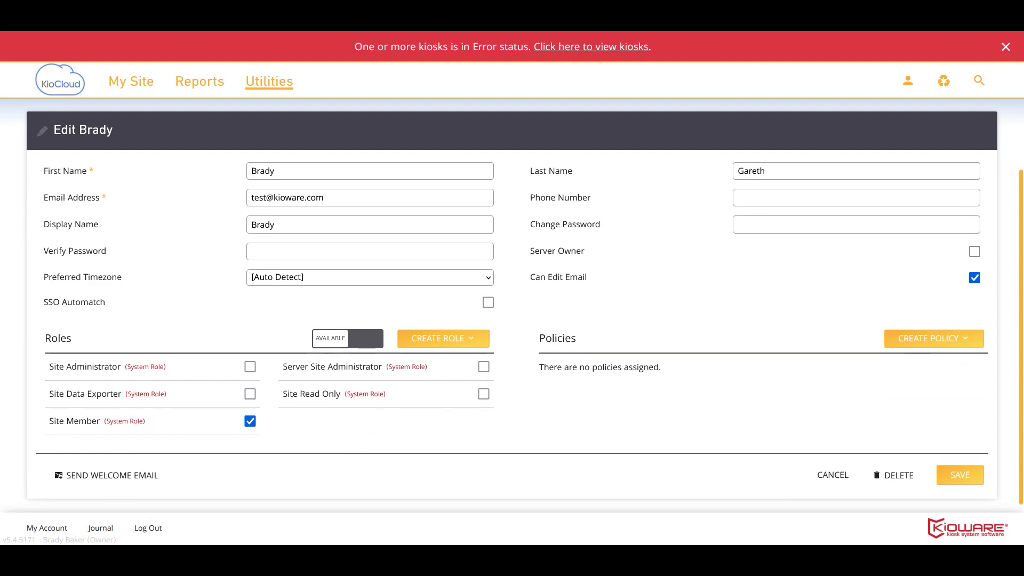
{"action": "left_click", "coordinate": [917, 345]}
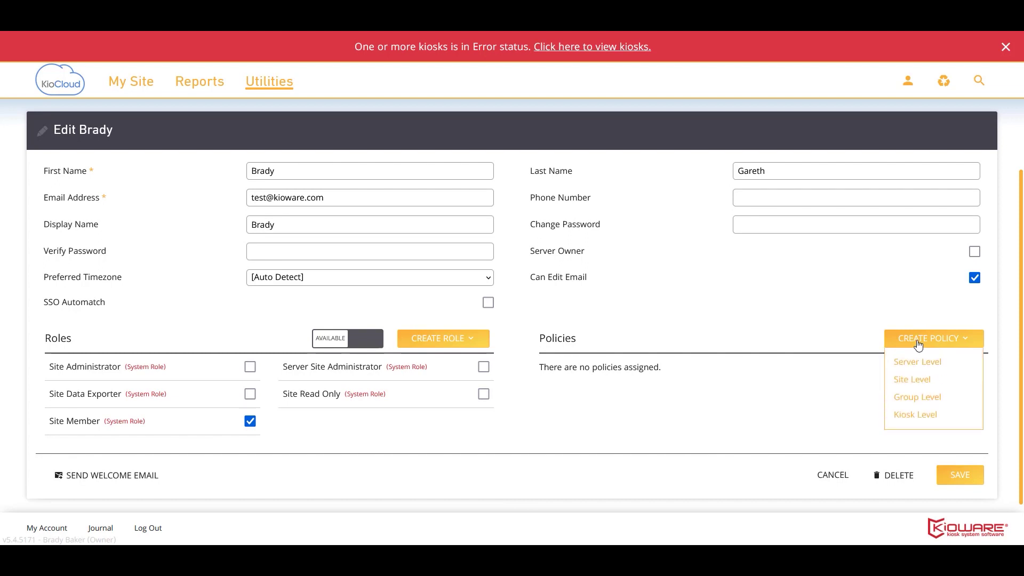
Step: Create a Kiosk Level policy targeting the KioWare:Support kiosk
{"action": "left_click", "coordinate": [915, 416]}
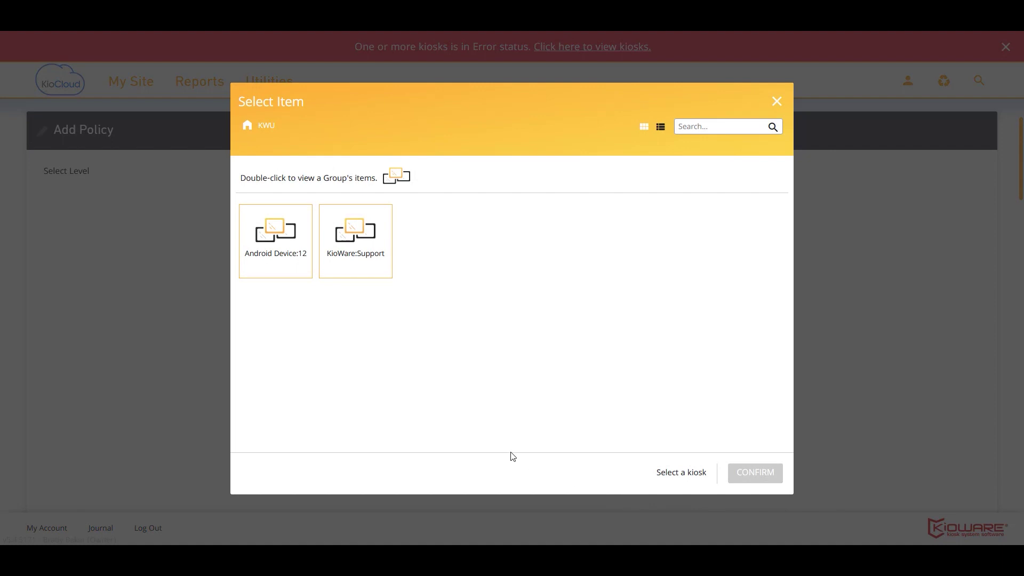
{"action": "left_click", "coordinate": [361, 267]}
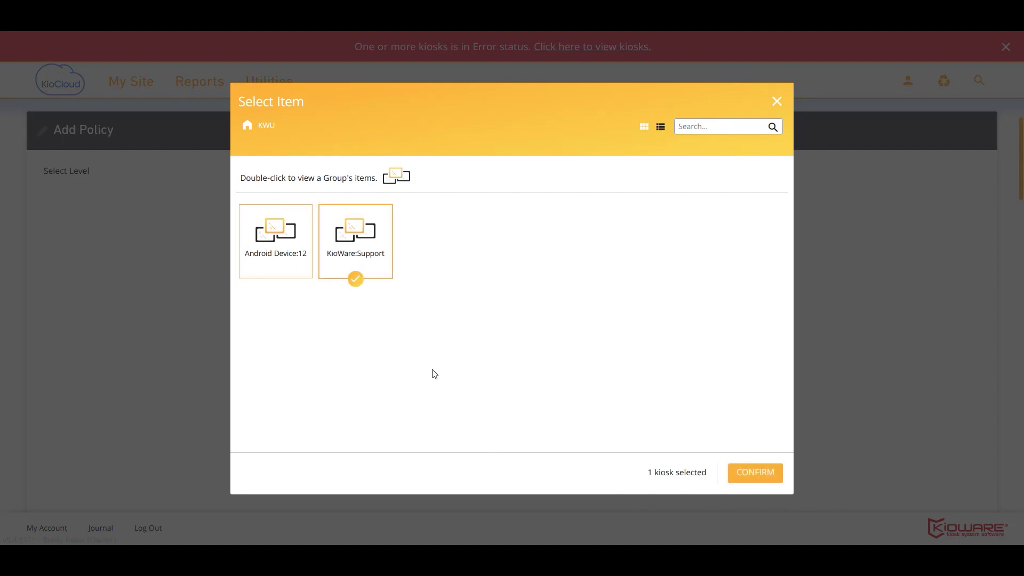
{"action": "left_click", "coordinate": [741, 474]}
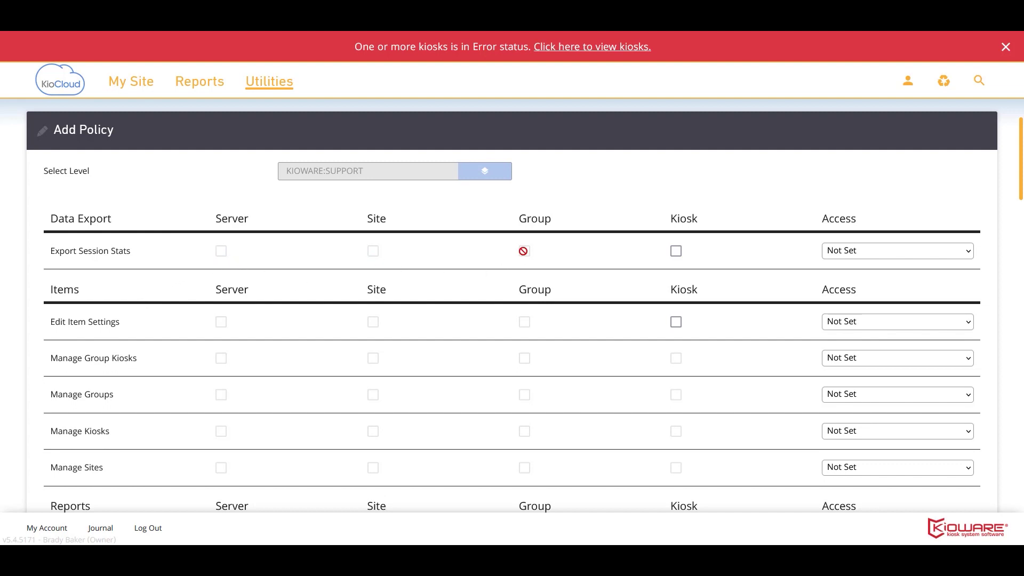
Step: Apply Export Session Stats at kiosk level with Revoke access
{"action": "left_click", "coordinate": [676, 258]}
{"action": "left_click", "coordinate": [847, 258]}
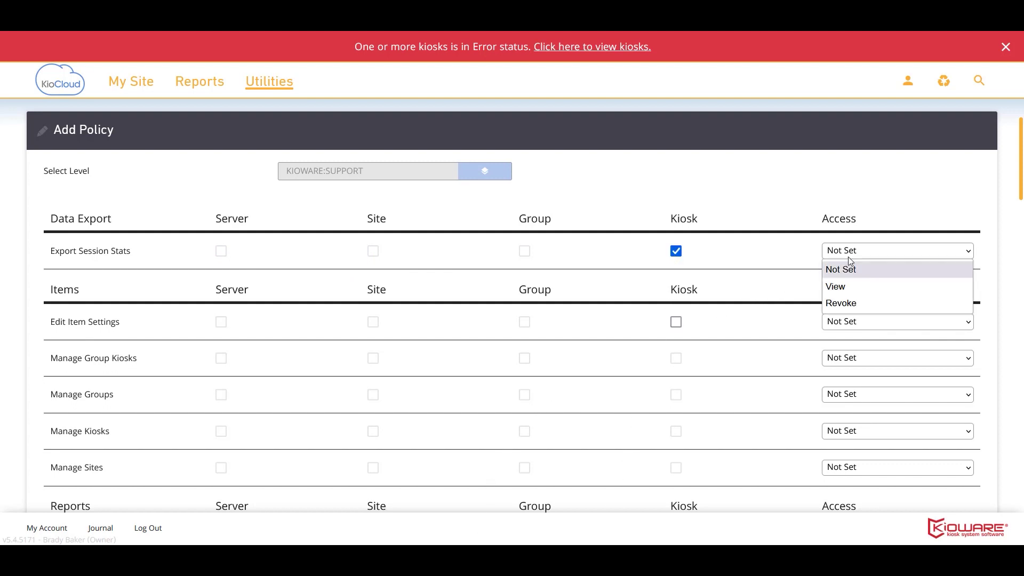
{"action": "left_click", "coordinate": [854, 307]}
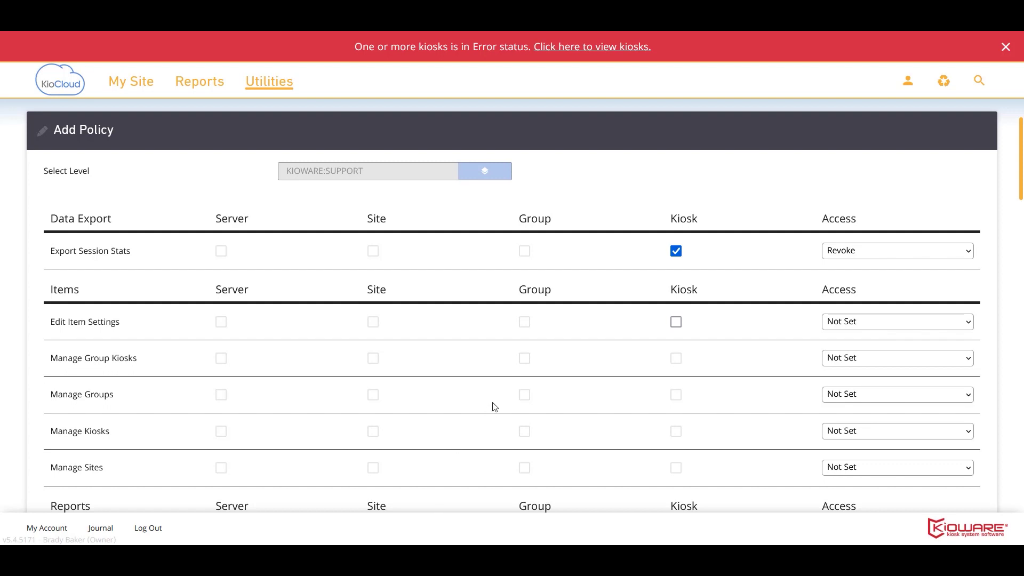
Step: Apply Edit Item Settings at kiosk level with Edit access
{"action": "left_click", "coordinate": [675, 323]}
{"action": "left_click", "coordinate": [843, 328]}
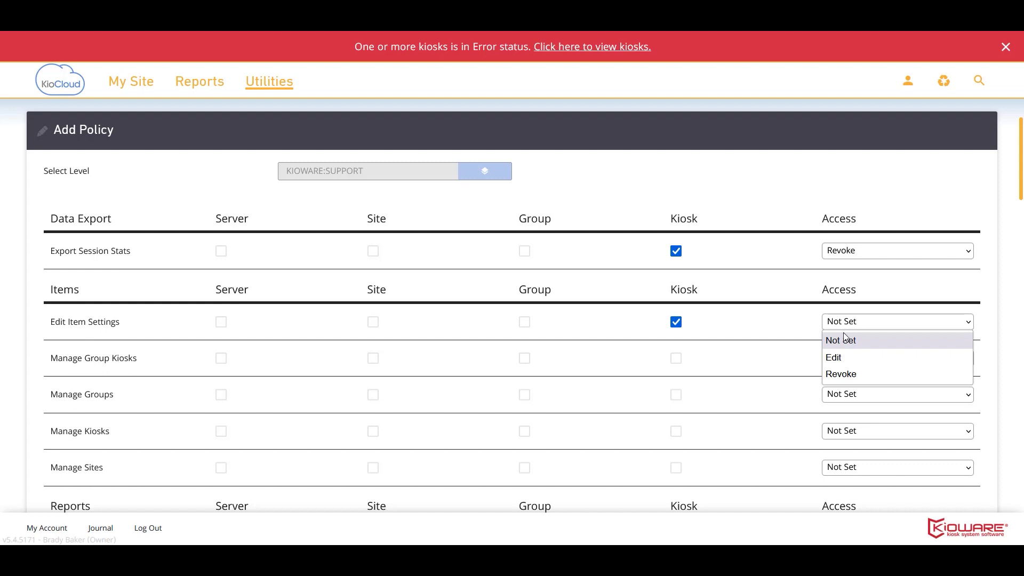
{"action": "left_click", "coordinate": [832, 357]}
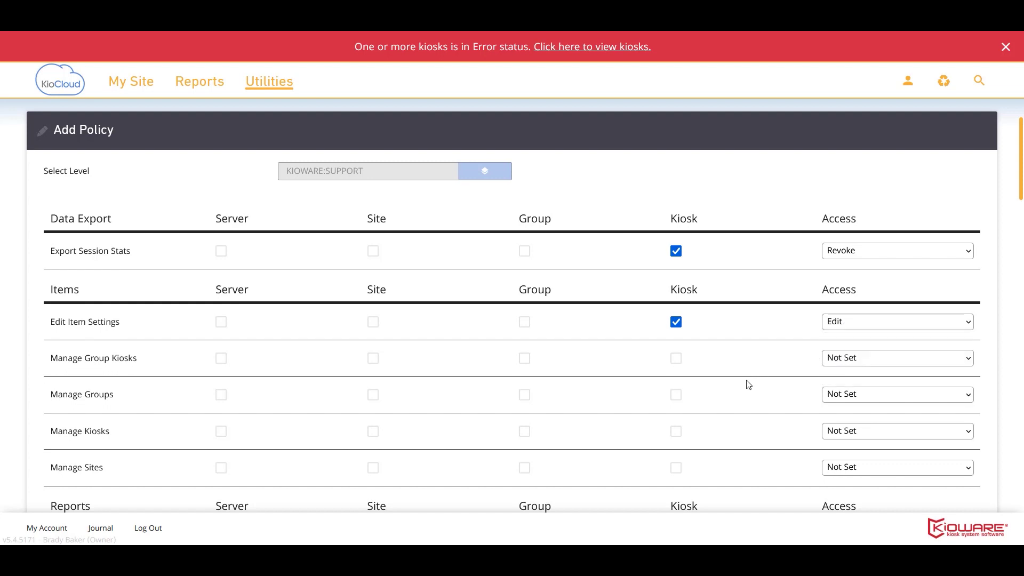